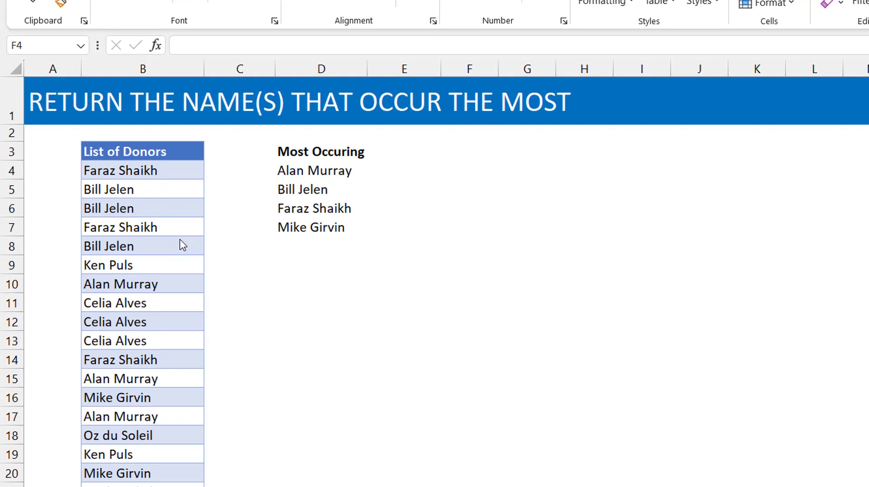
- Enter =UNIQUE(B4:B33) in F4 to spill the seven unique donor names
{"action": "left_click", "coordinate": [470, 171]}
{"action": "key", "text": "F2"}
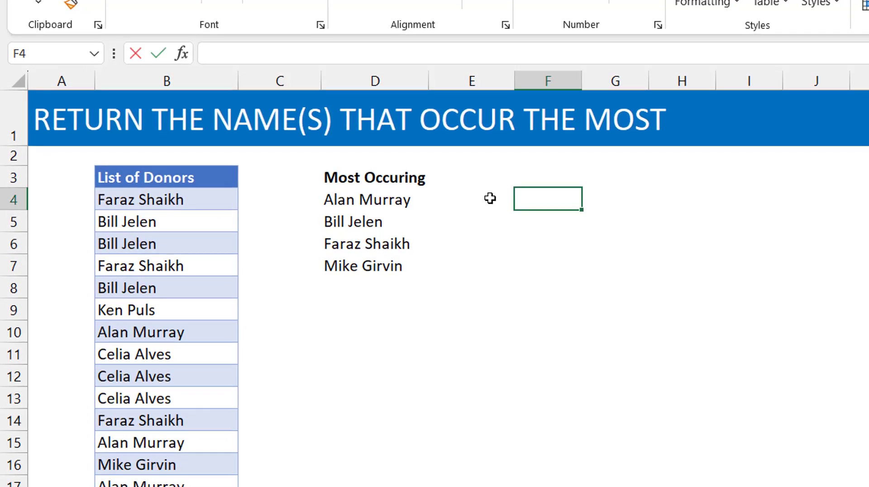
{"action": "type", "text": "=unique"}
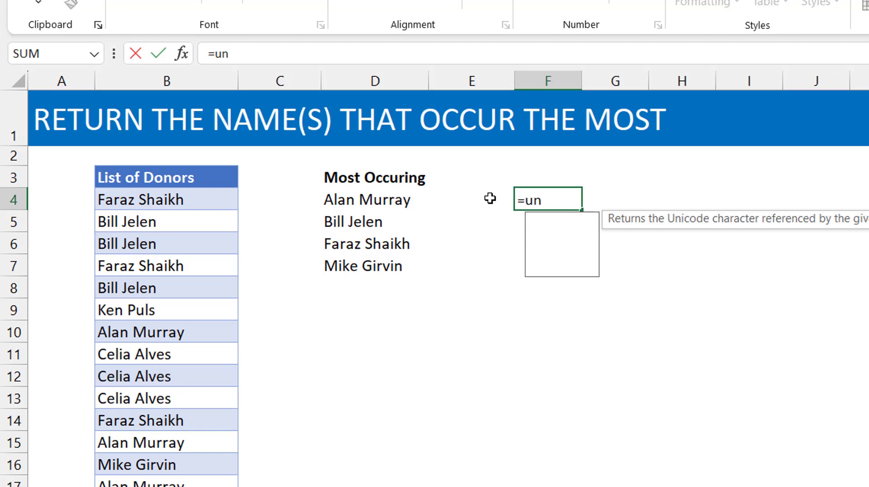
{"action": "key", "text": "Tab"}
{"action": "key", "text": "Left"}
{"action": "key", "text": "Left"}
{"action": "key", "text": "Left"}
{"action": "key", "text": "Left"}
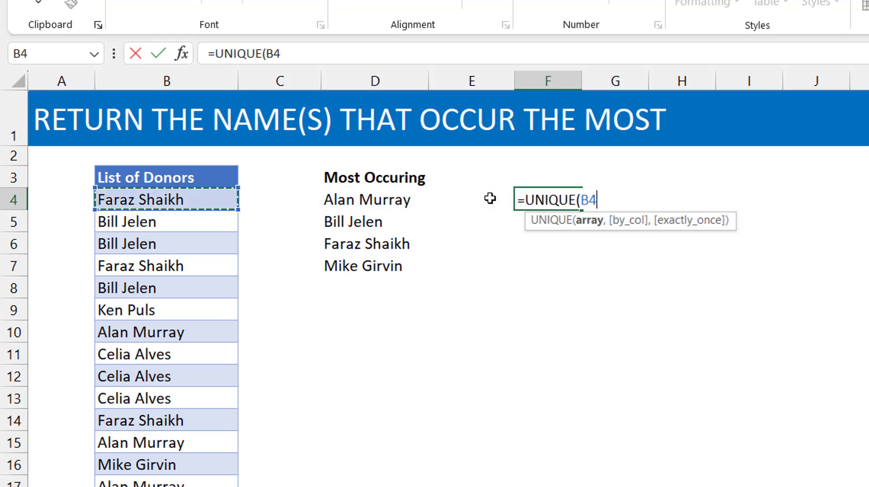
{"action": "key", "text": "ctrl+shift+Down"}
{"action": "scroll", "coordinate": [490, 198], "scroll_direction": "up", "scroll_amount": 5}
{"action": "type", "text": ")"}
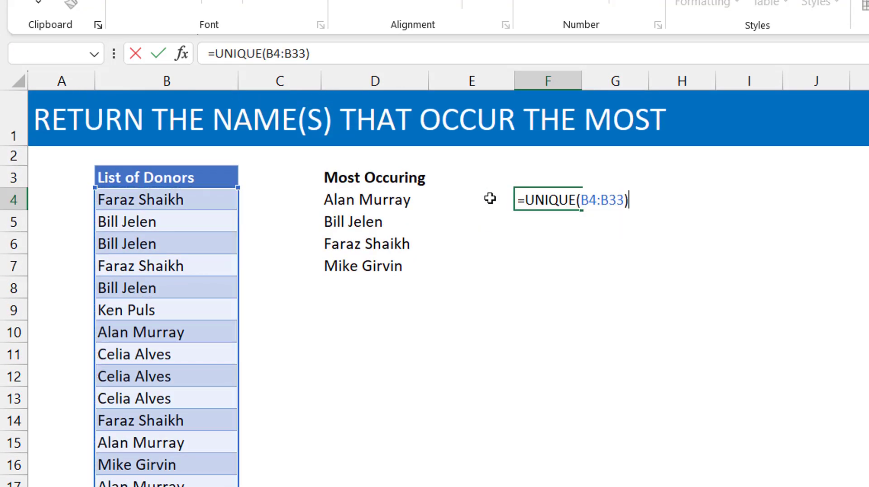
{"action": "key", "text": "ctrl+Return"}
- Enter =COUNTIF(B4:B33,F4#) in G4 to spill each name's count
{"action": "key", "text": "Right"}
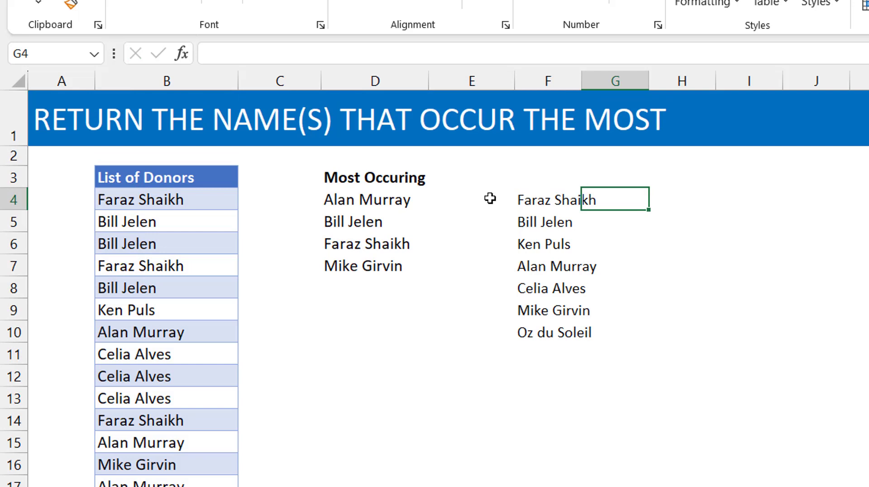
{"action": "type", "text": "=counti"}
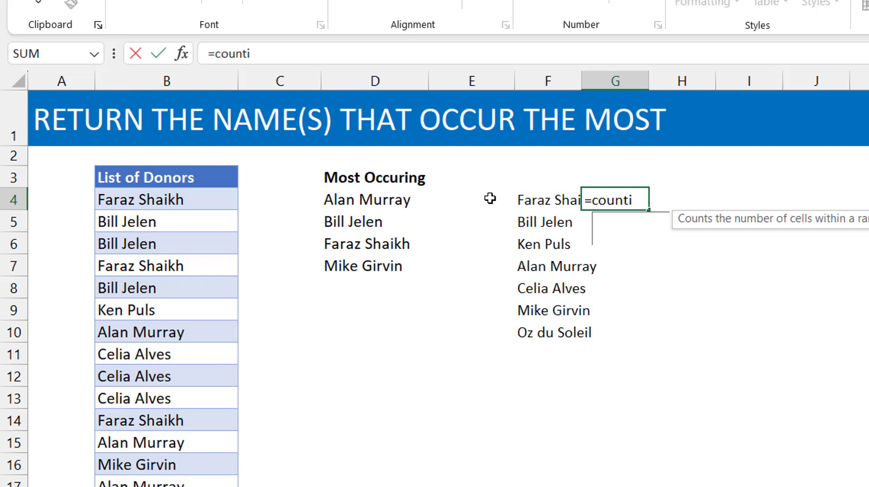
{"action": "type", "text": "f"}
{"action": "key", "text": "Tab"}
{"action": "key", "text": "Left"}
{"action": "key", "text": "Left"}
{"action": "key", "text": "Left"}
{"action": "key", "text": "Left"}
{"action": "key", "text": "Left"}
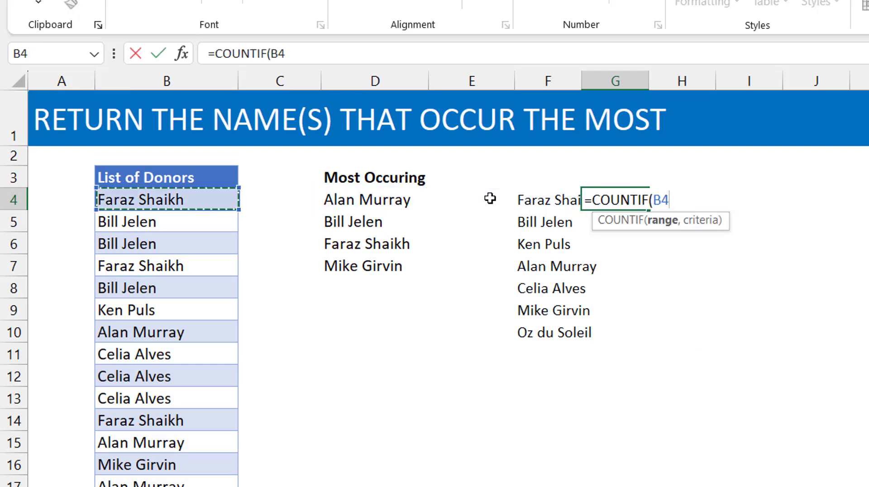
{"action": "key", "text": "ctrl+shift+Down"}
{"action": "key", "text": "ctrl+BackSpace"}
{"action": "type", "text": ","}
{"action": "key", "text": "Left"}
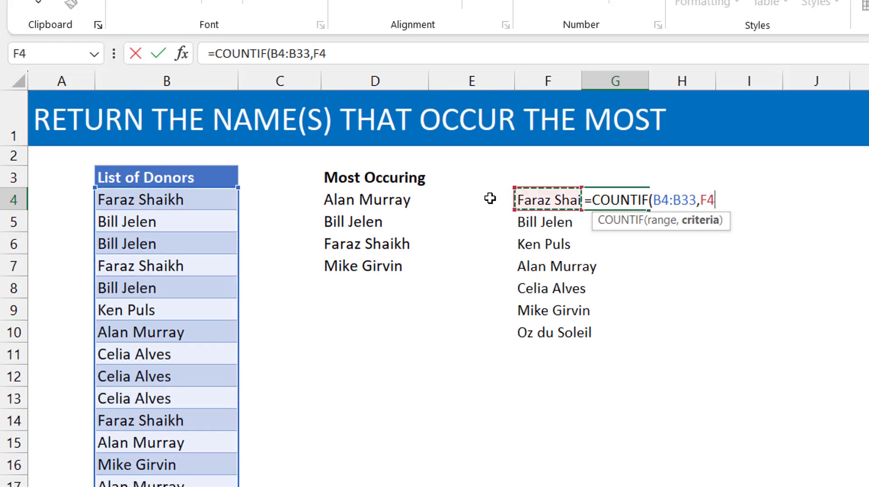
{"action": "key", "text": "ctrl+shift+Down"}
{"action": "key", "text": "Return"}
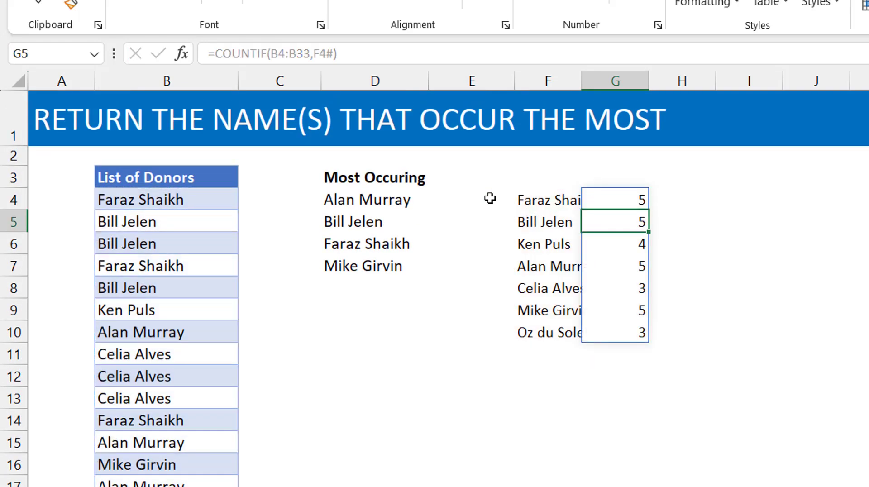
{"action": "key", "text": "Up"}
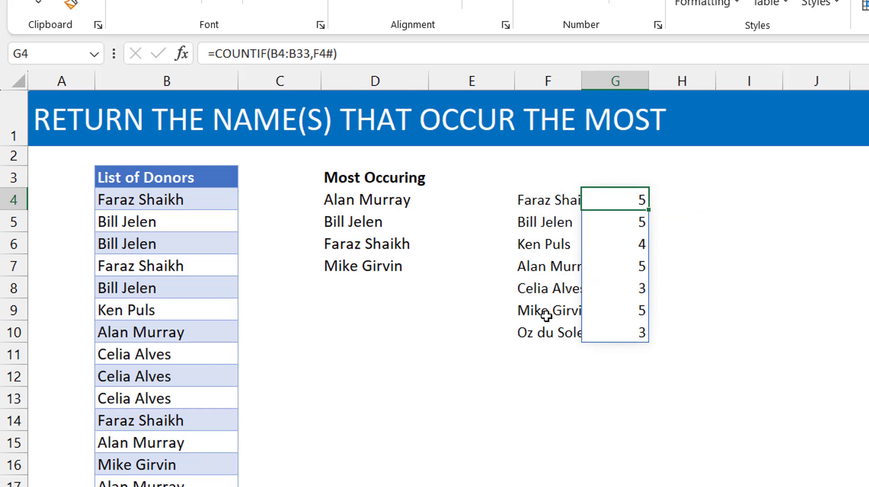
- Review the D4 and F4 formulas, then delete the UNIQUE and COUNTIF helpers in F4 and G4
{"action": "left_click", "coordinate": [356, 200]}
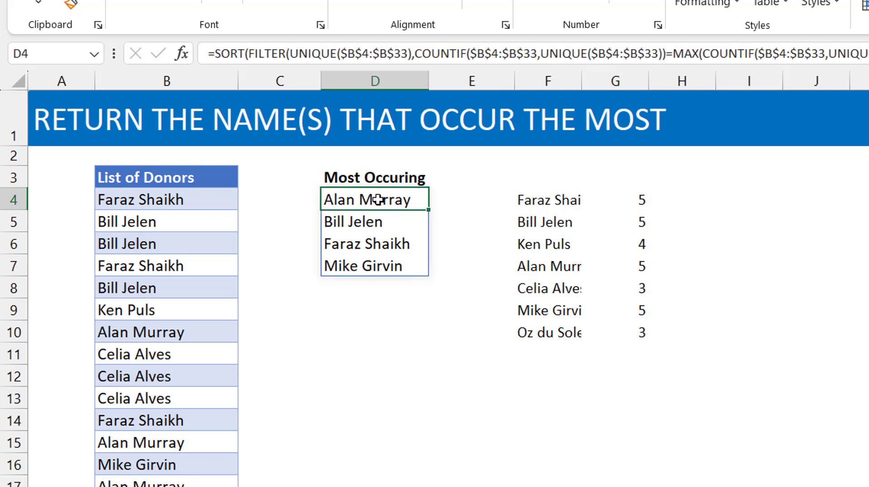
{"action": "left_click", "coordinate": [543, 199]}
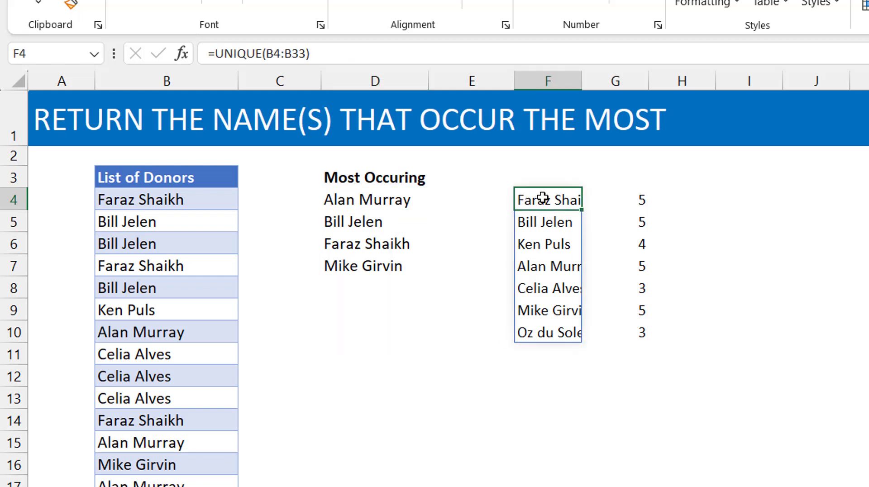
{"action": "key", "text": "Delete"}
{"action": "key", "text": "Right"}
{"action": "key", "text": "Delete"}
{"action": "key", "text": "Left"}
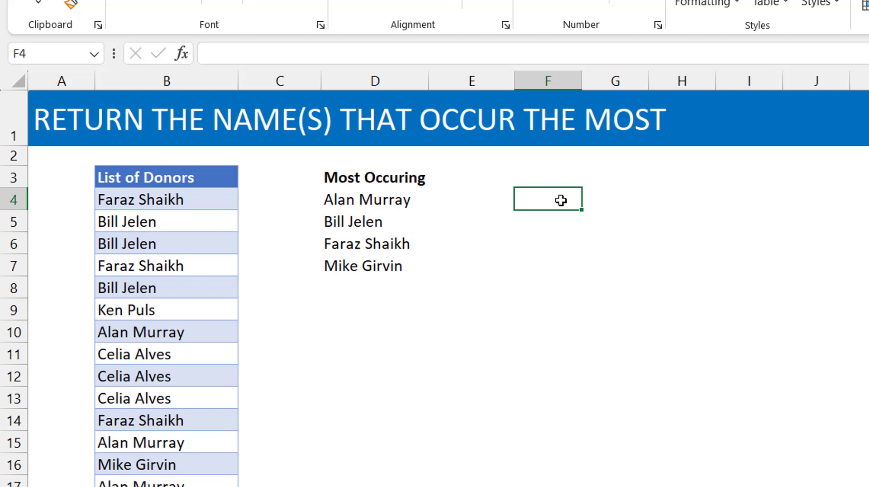
- Enter =XMATCH(B4:B33,B4:B33) in F4 to spill each donor's first-occurrence position
{"action": "type", "text": "=xmatch"}
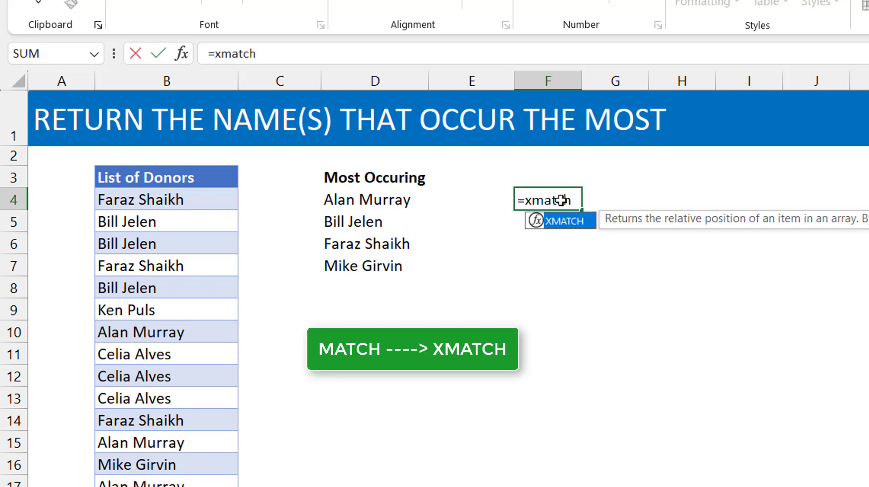
{"action": "key", "text": "Tab"}
{"action": "key", "text": "Left"}
{"action": "key", "text": "Left"}
{"action": "key", "text": "Left"}
{"action": "key", "text": "Left"}
{"action": "key", "text": "ctrl+shift+Down"}
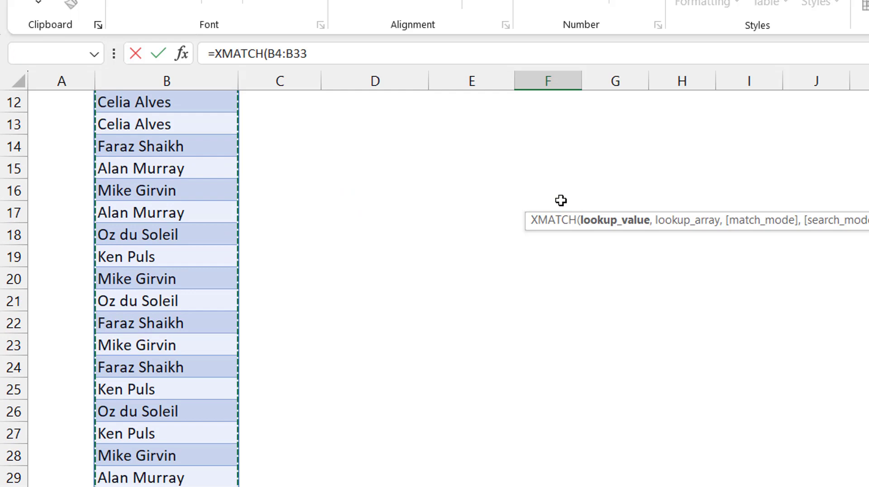
{"action": "type", "text": ","}
{"action": "key", "text": "Left"}
{"action": "key", "text": "Left"}
{"action": "key", "text": "Left"}
{"action": "key", "text": "Left"}
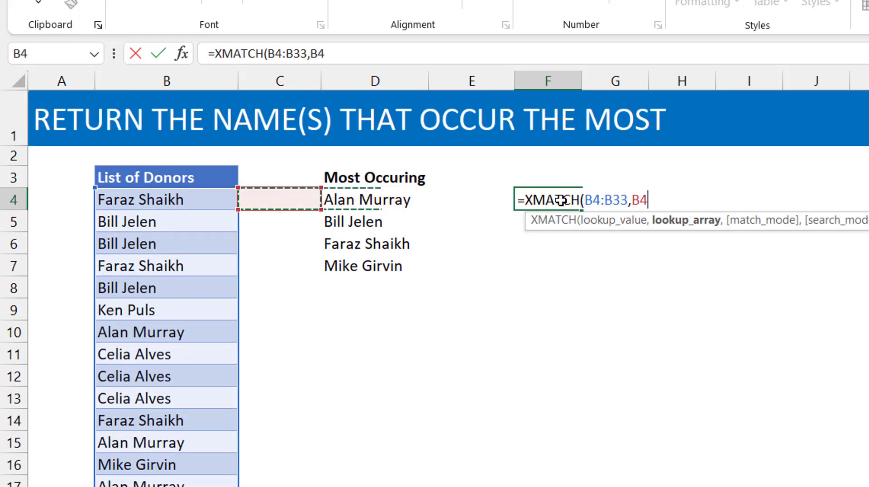
{"action": "key", "text": "ctrl+shift+Down"}
{"action": "key", "text": "ctrl+BackSpace"}
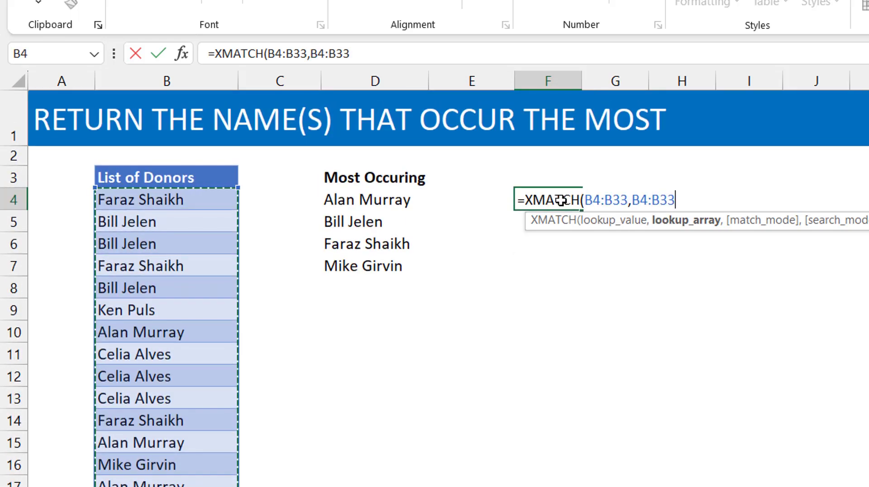
{"action": "type", "text": ")"}
{"action": "key", "text": "Return"}
{"action": "left_click", "coordinate": [562, 200]}
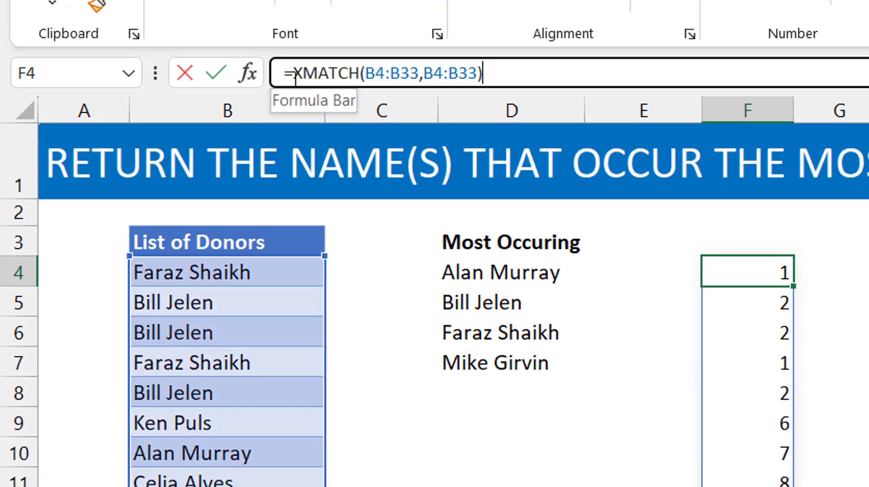
- Wrap the F4 XMATCH formula in MODE
{"action": "left_click", "coordinate": [277, 71]}
{"action": "type", "text": "mode"}
{"action": "key", "text": "Tab"}
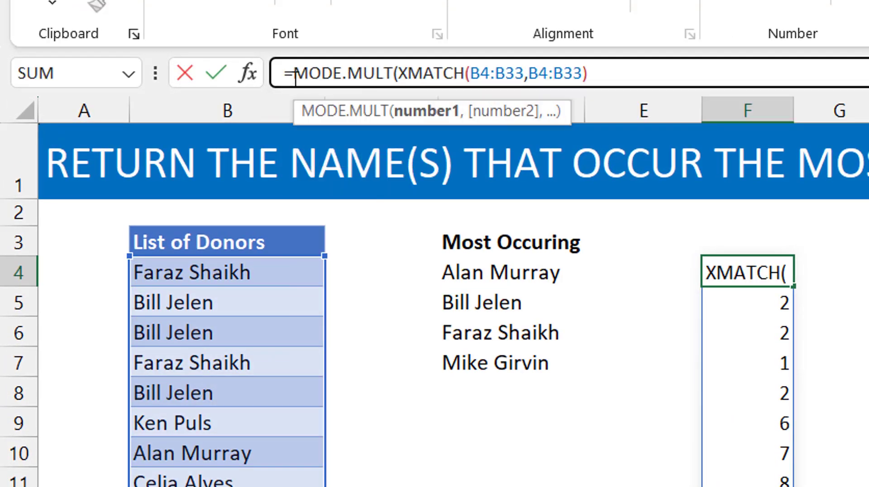
{"action": "key", "text": "BackSpace"}
{"action": "key", "text": "BackSpace"}
{"action": "key", "text": "BackSpace"}
{"action": "key", "text": "BackSpace"}
{"action": "key", "text": "BackSpace"}
{"action": "key", "text": "BackSpace"}
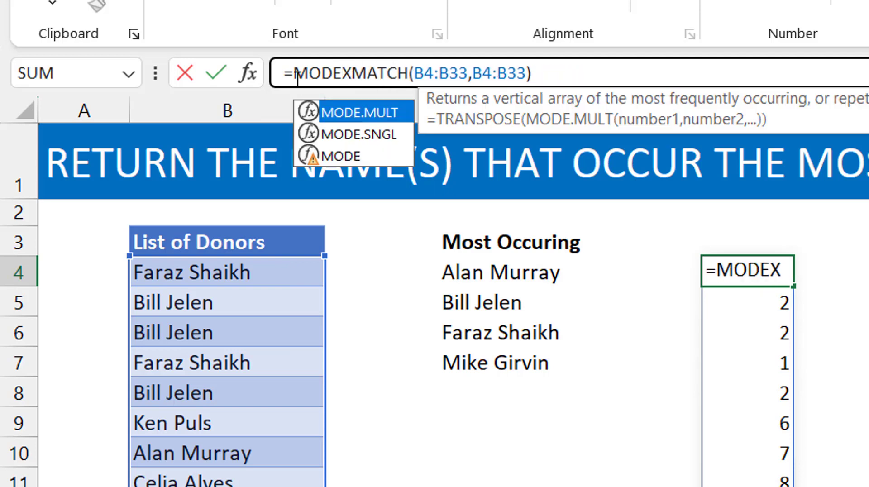
{"action": "type", "text": "("}
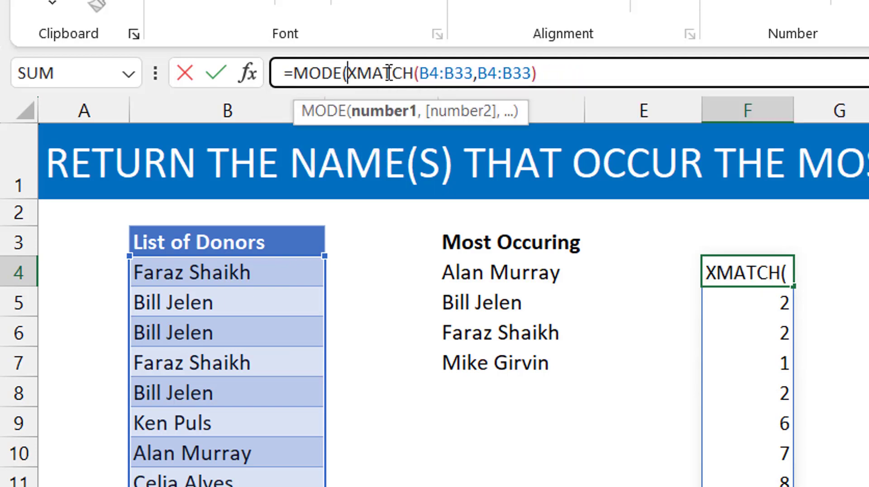
{"action": "left_click", "coordinate": [561, 73]}
{"action": "type", "text": ")"}
{"action": "key", "text": "Return"}
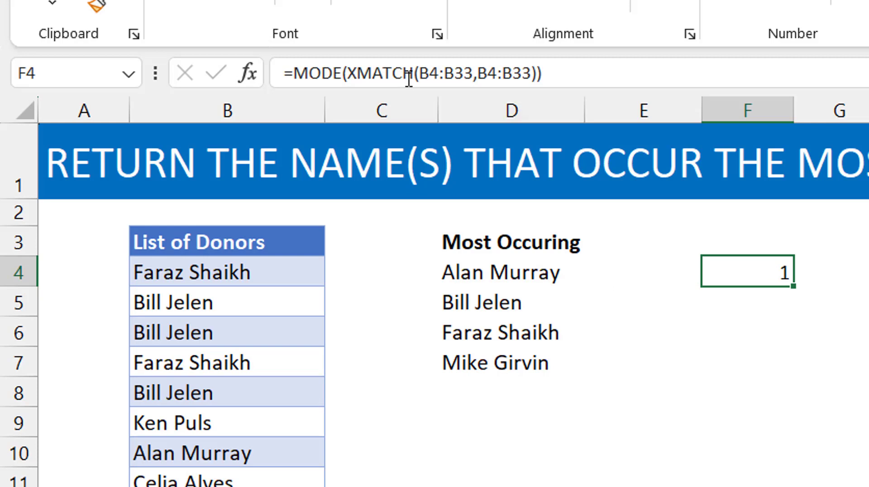
- Change MODE to MODE.MULT so F4 spills positions 1, 2, 7 and 13
{"action": "left_click", "coordinate": [342, 73]}
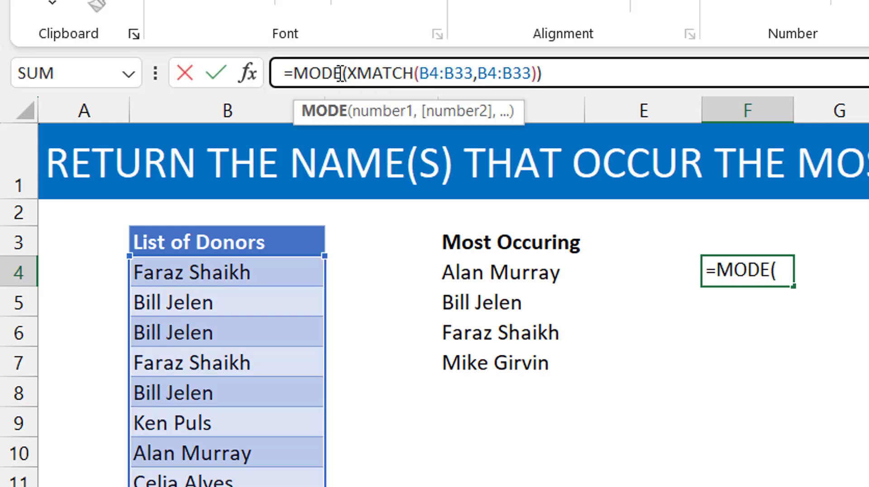
{"action": "type", "text": ".mult"}
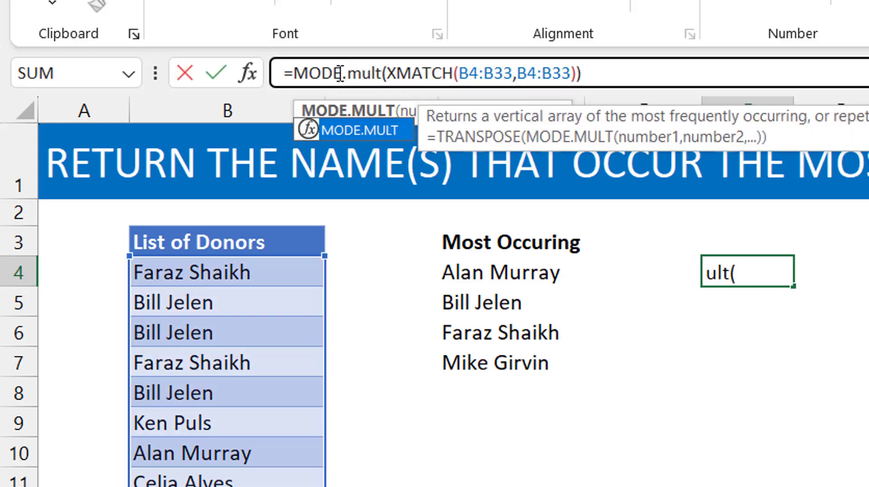
{"action": "key", "text": "Tab"}
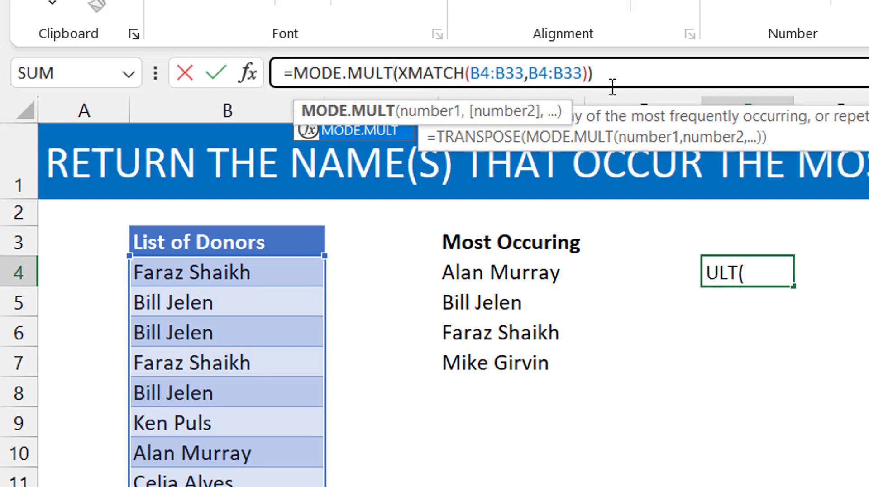
{"action": "left_click", "coordinate": [639, 77]}
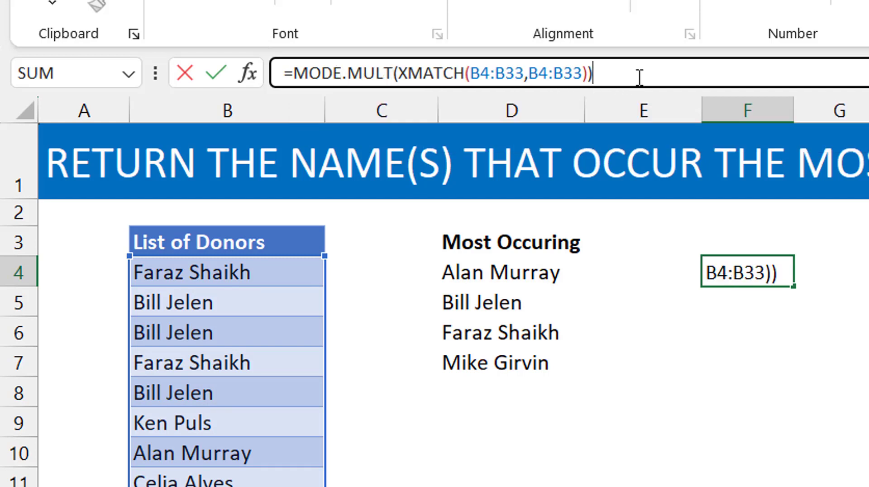
{"action": "key", "text": "ctrl+Return"}
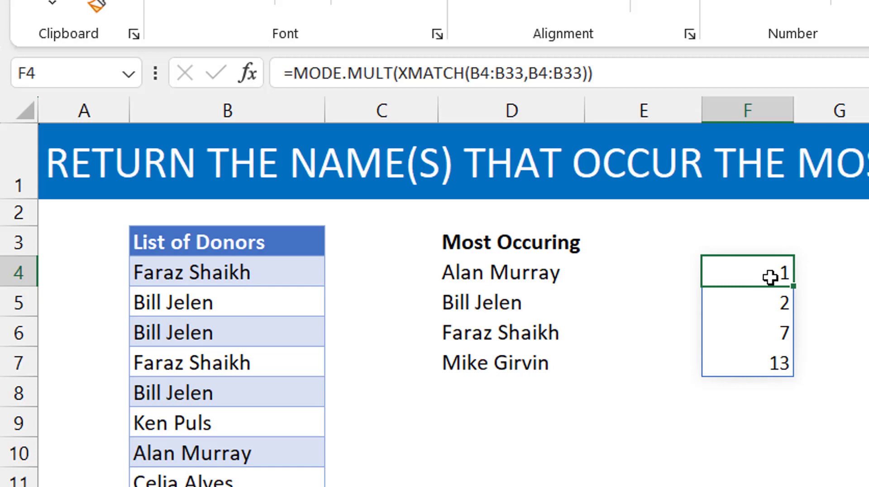
- Wrap MODE.MULT in INDEX(B4:B33, ...) so F4 spills the most frequent donor names
{"action": "left_click", "coordinate": [291, 73]}
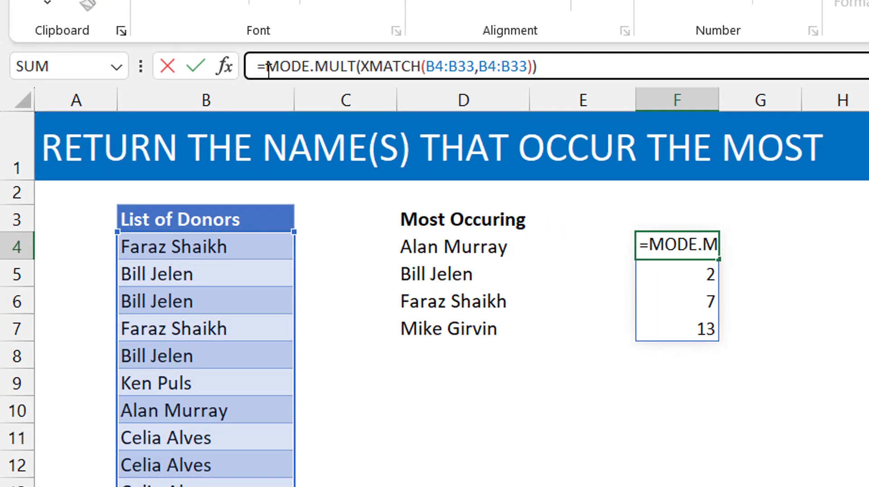
{"action": "type", "text": "index("}
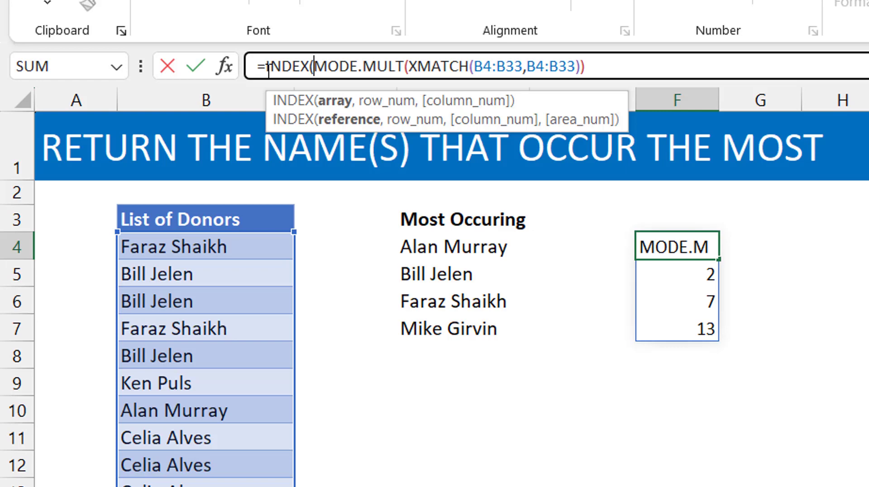
{"action": "left_click", "coordinate": [251, 246]}
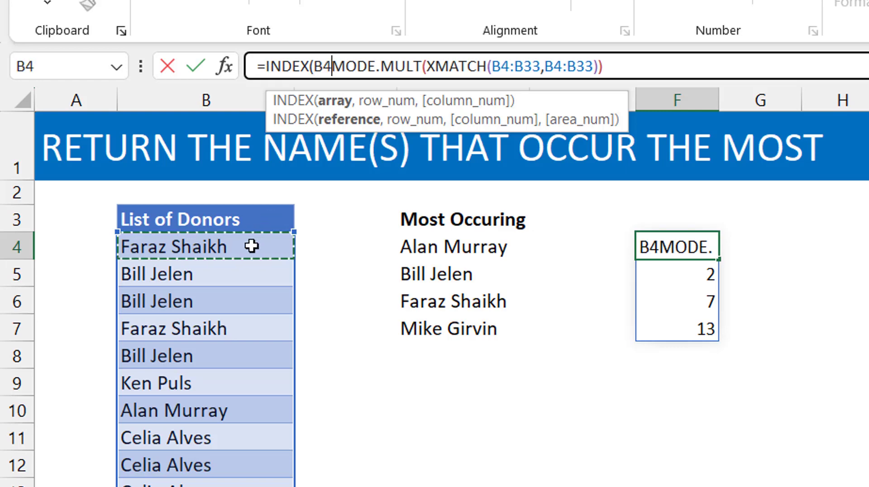
{"action": "key", "text": "ctrl+shift+Down"}
{"action": "scroll", "coordinate": [252, 246], "scroll_direction": "up", "scroll_amount": 4}
{"action": "type", "text": ","}
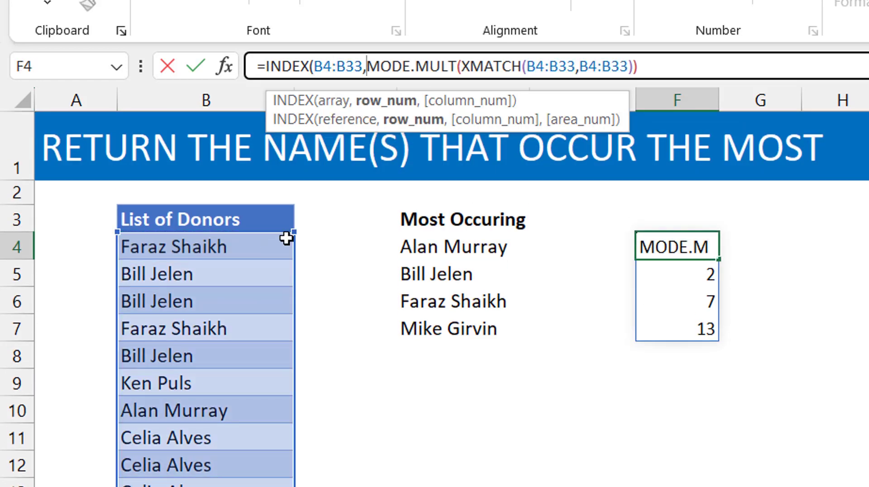
{"action": "left_click", "coordinate": [675, 67]}
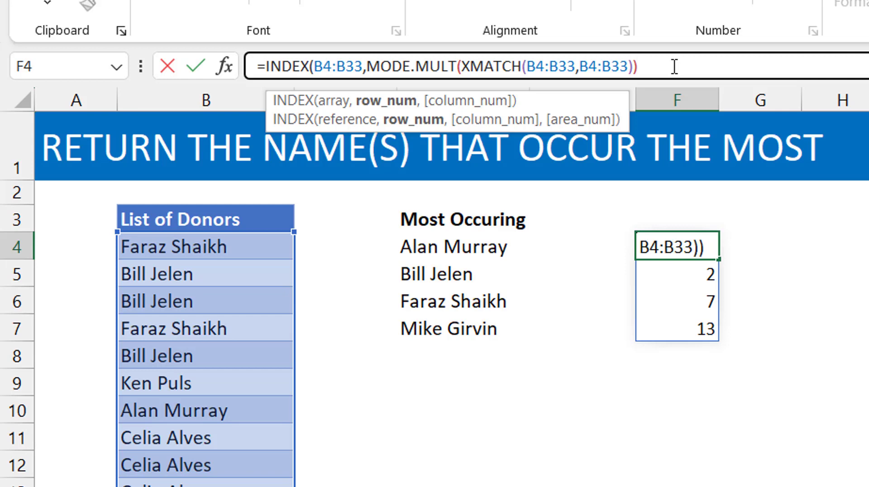
{"action": "type", "text": ")"}
{"action": "key", "text": "Return"}
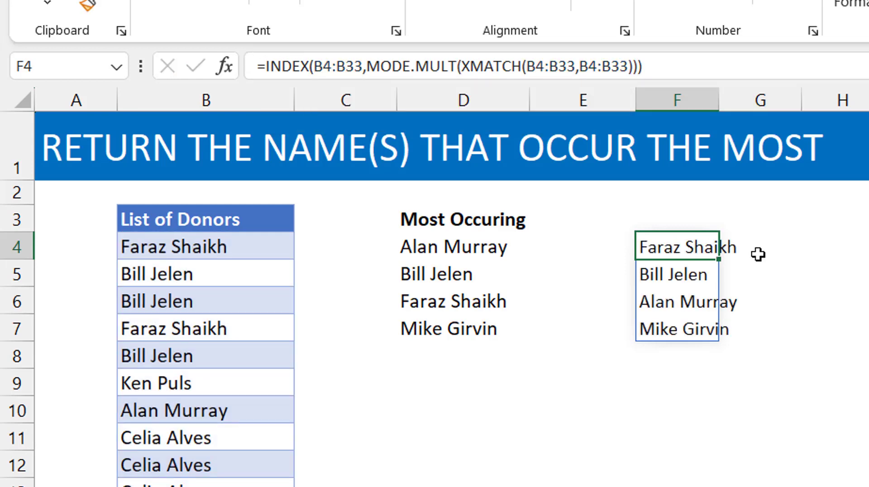
- Wrap the formula in SORT for alphabetical names and autofit column F
{"action": "left_click", "coordinate": [269, 67]}
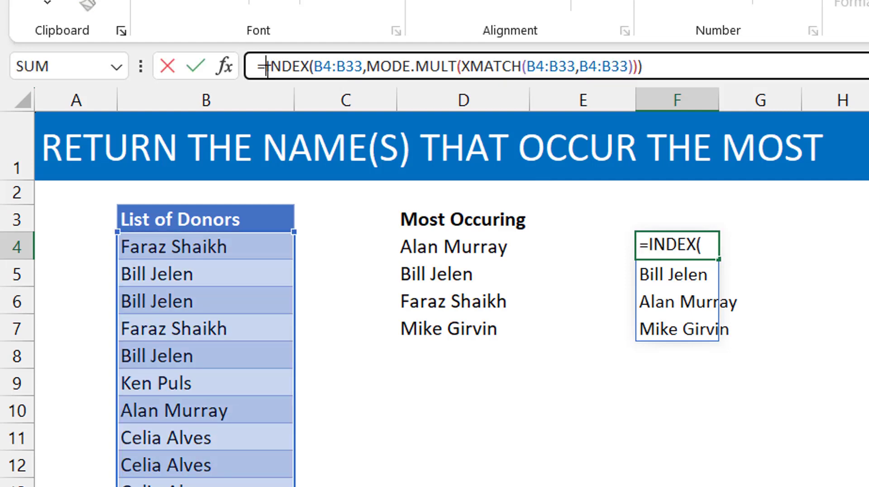
{"action": "type", "text": "sort"}
{"action": "key", "text": "Tab"}
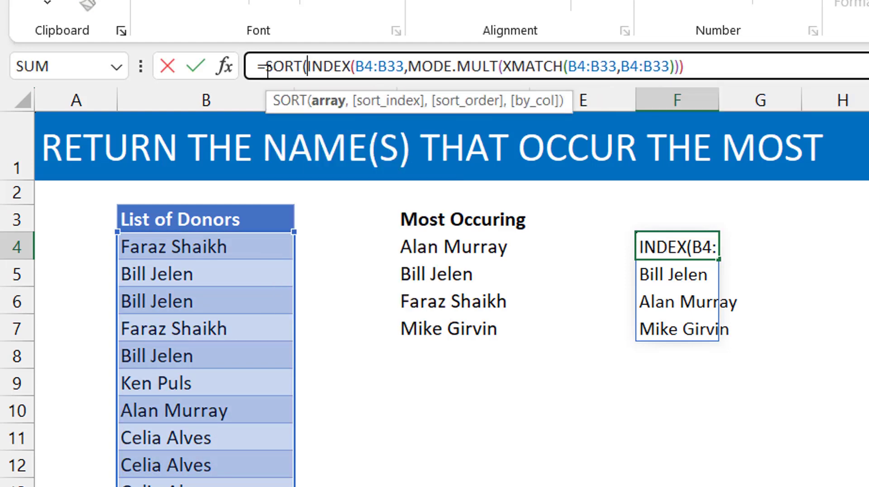
{"action": "left_click", "coordinate": [713, 62]}
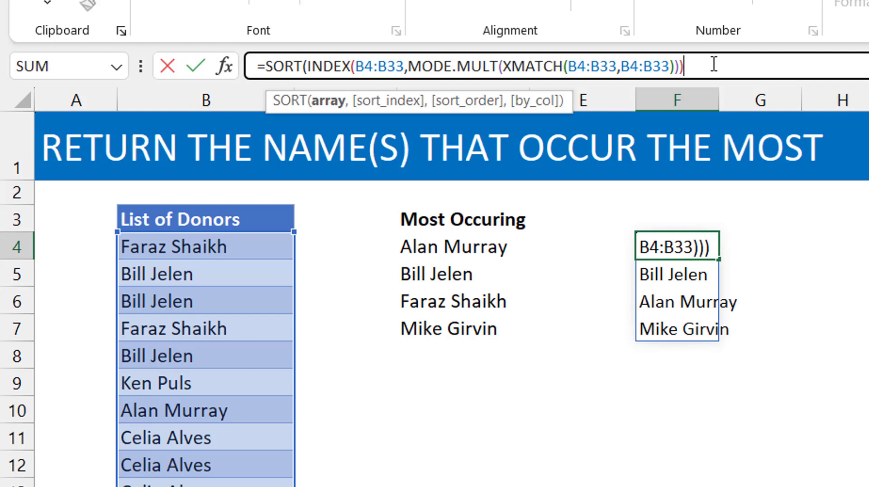
{"action": "type", "text": ")"}
{"action": "key", "text": "ctrl+Return"}
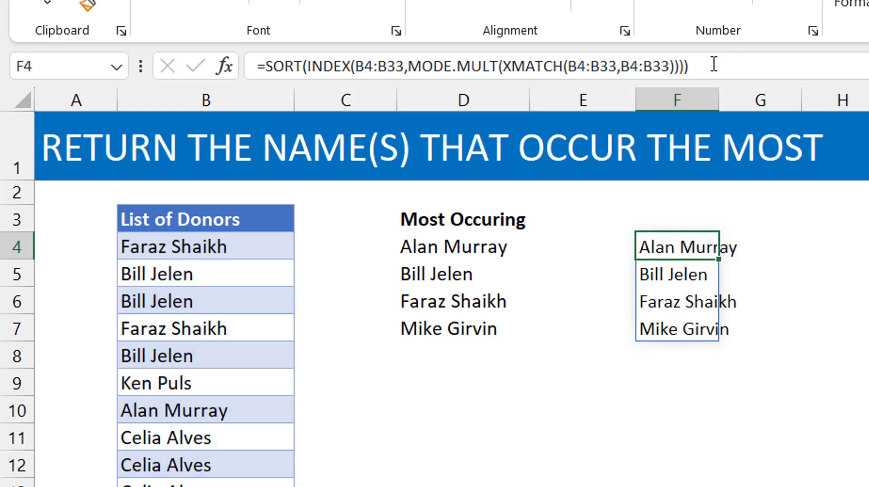
{"action": "double_click", "coordinate": [725, 105]}
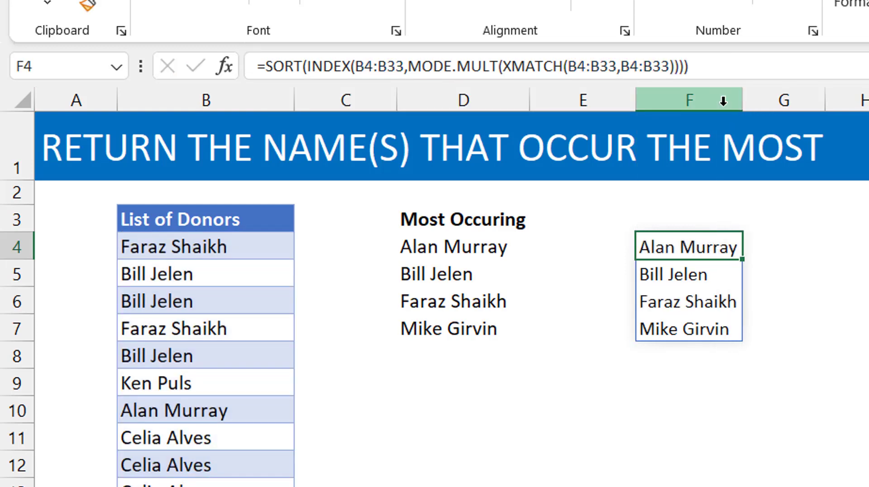